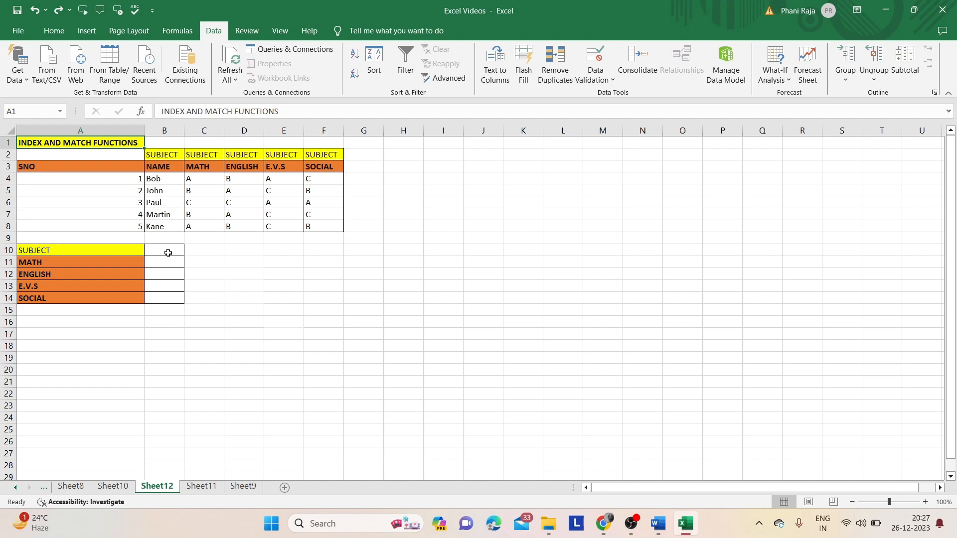
# - Apply a List data validation to cell B10 with source =$B$4:$B$8 and check the choices it offers
pyautogui.click(168, 253)
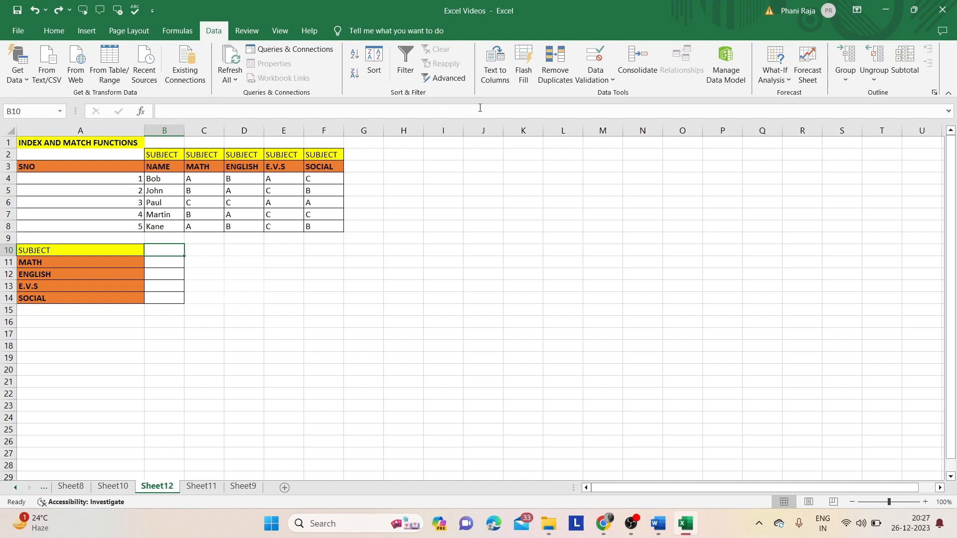
pyautogui.click(590, 79)
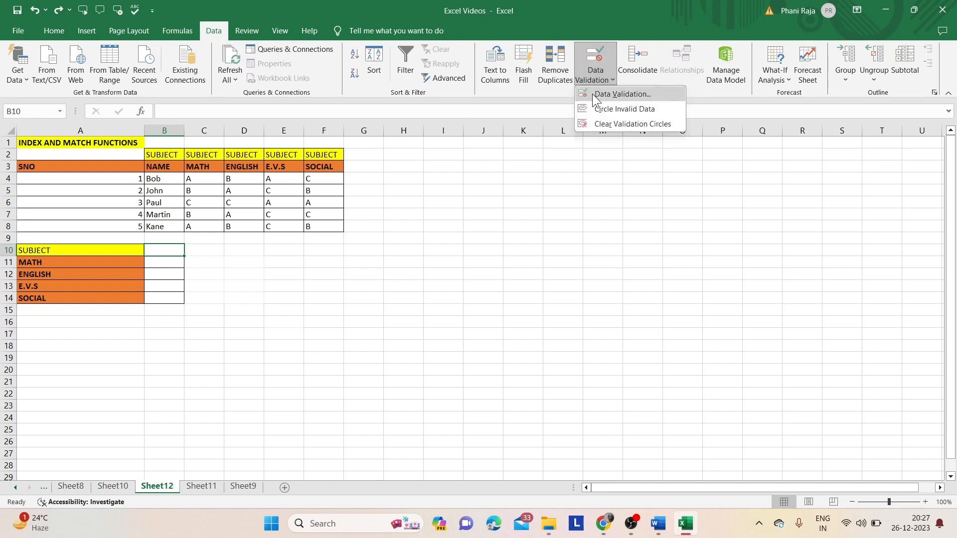
pyautogui.click(593, 95)
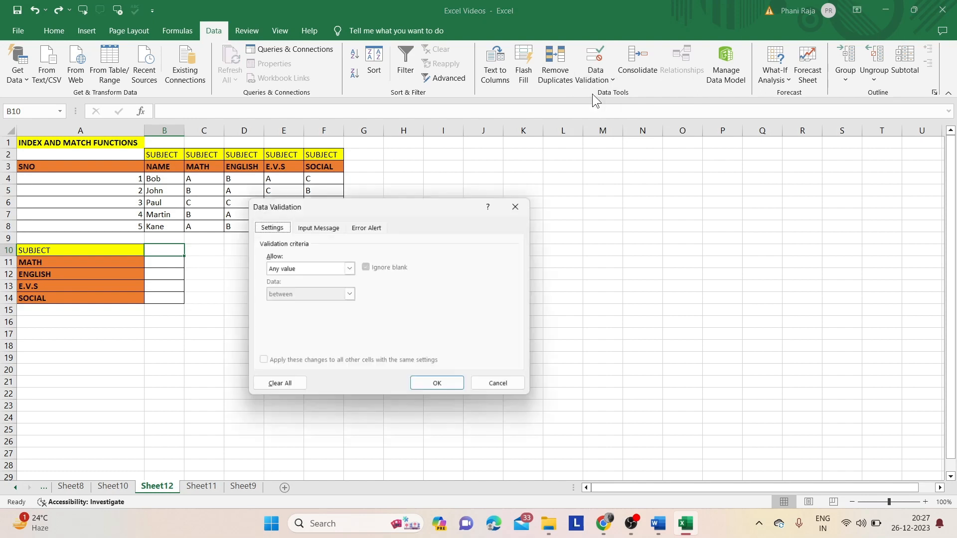
pyautogui.click(350, 271)
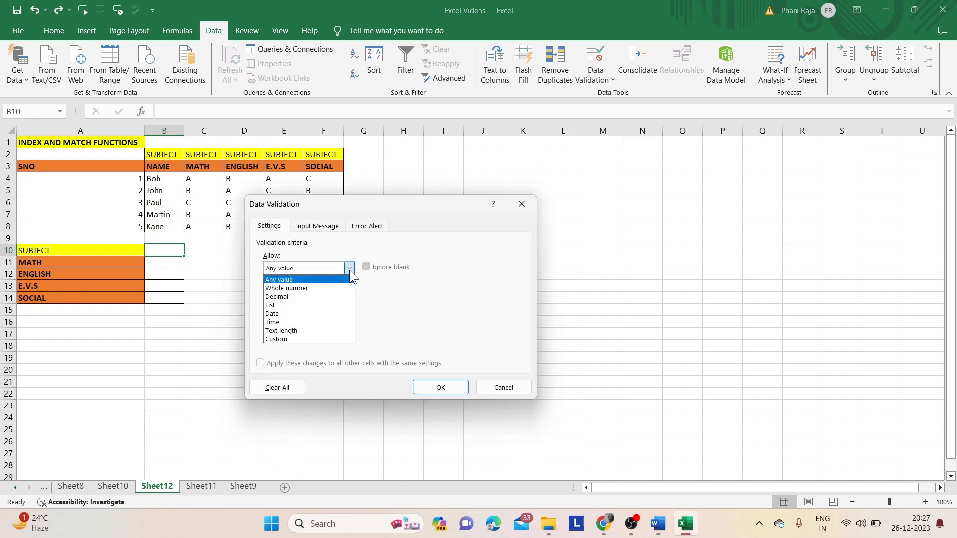
pyautogui.click(324, 307)
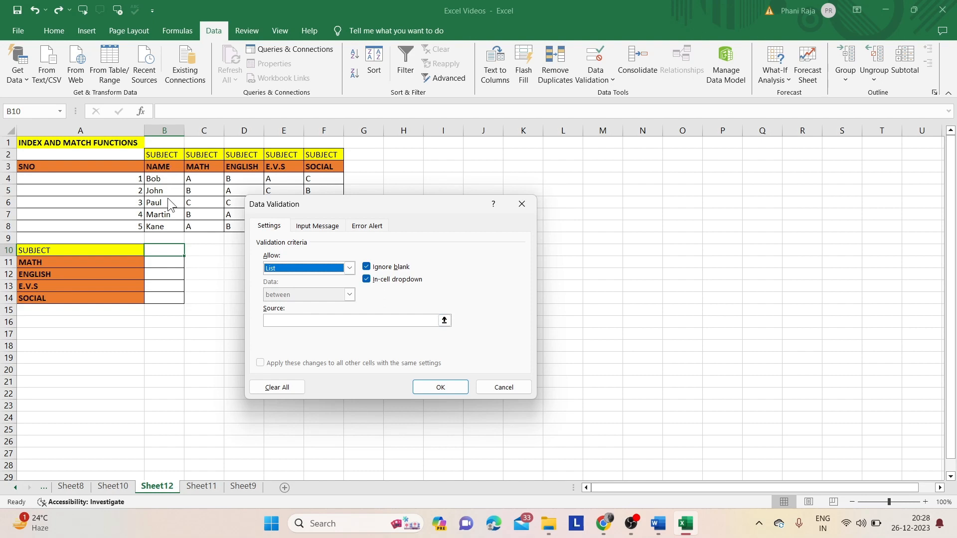
pyautogui.click(299, 322)
pyautogui.moveTo(172, 178); pyautogui.dragTo(169, 226)
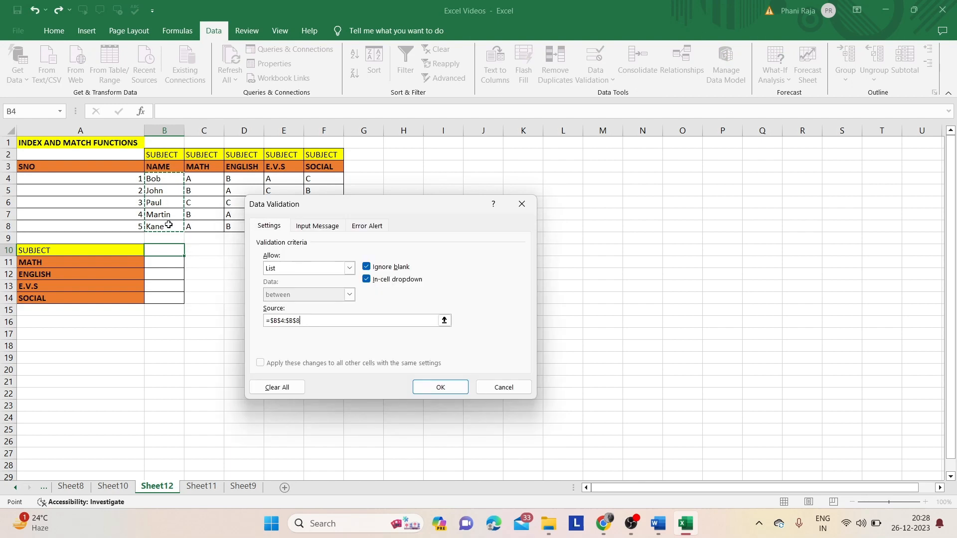
pyautogui.click(448, 391)
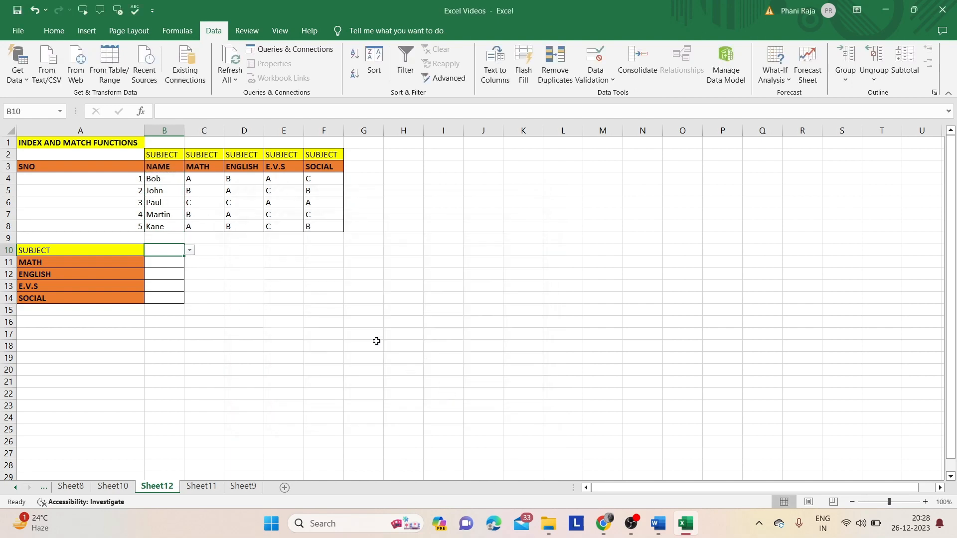
pyautogui.click(190, 251)
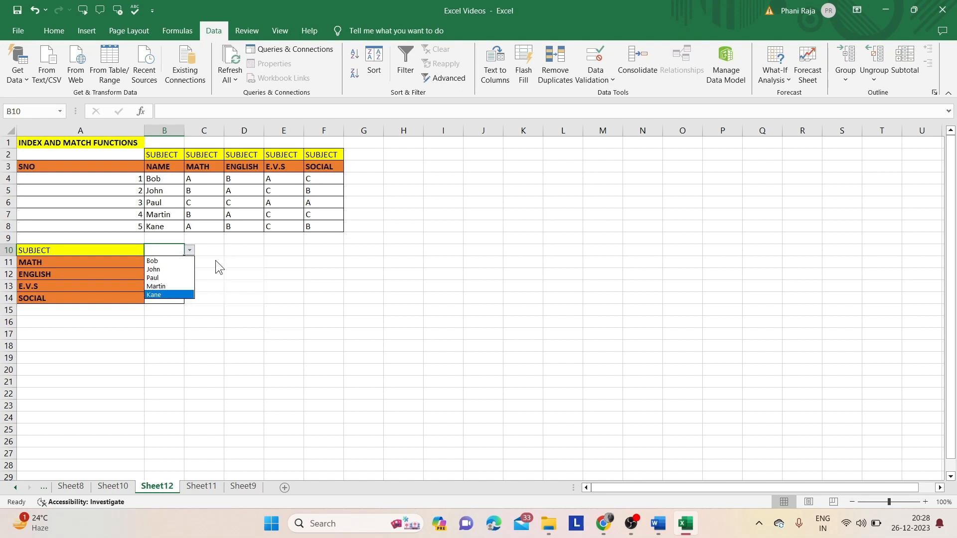
pyautogui.press('Escape')
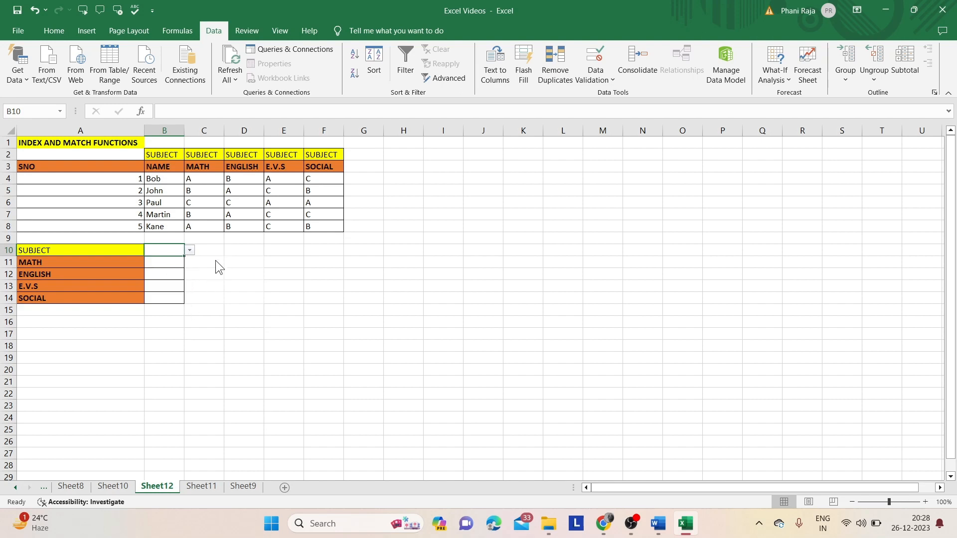
# - Begin an INDEX formula in cell B11 with the absolute range $A$3:$F$8 as its array
pyautogui.click(168, 267)
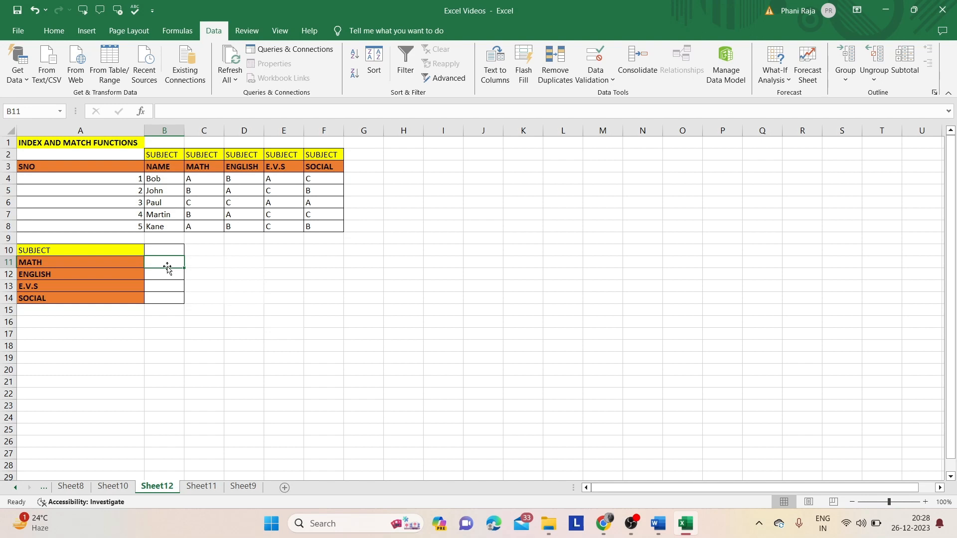
pyautogui.write('=')
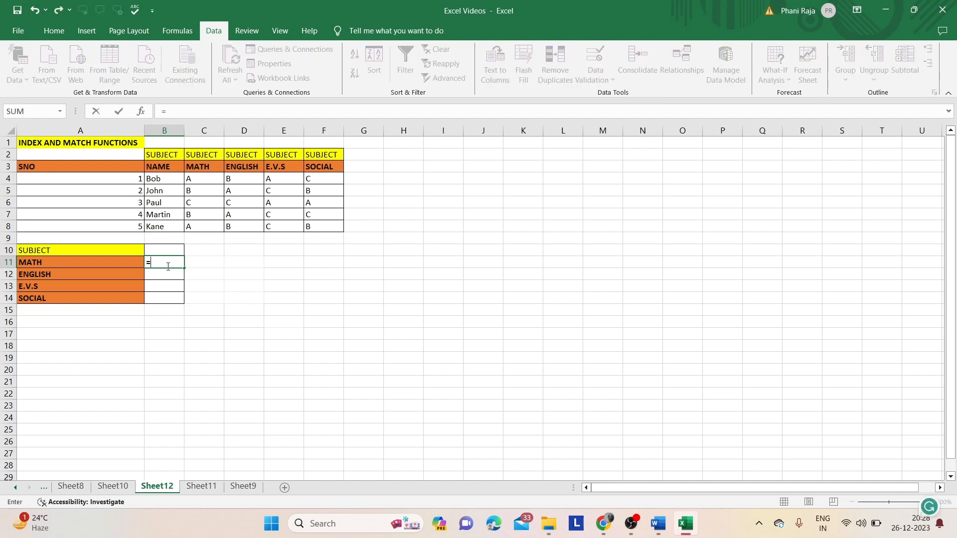
pyautogui.write('index(')
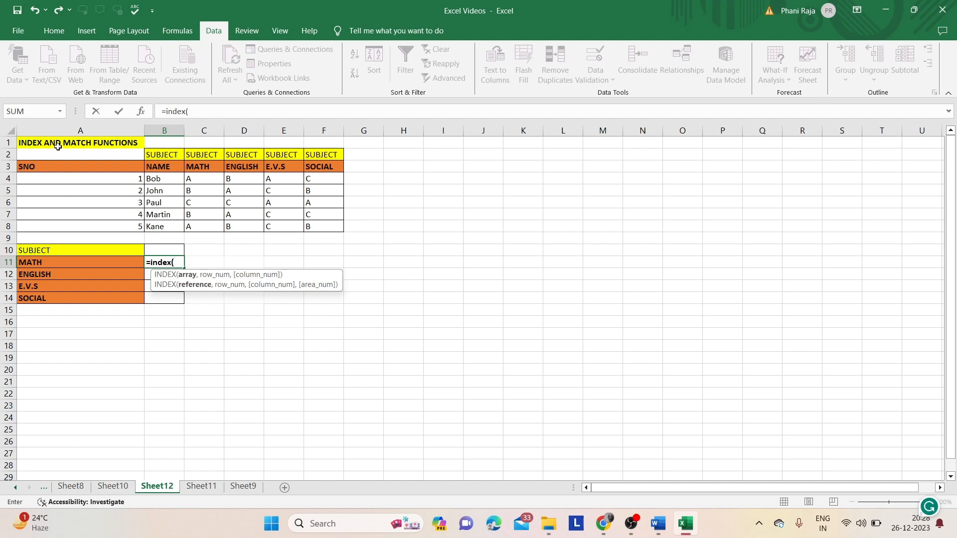
pyautogui.moveTo(61, 165); pyautogui.dragTo(323, 225)
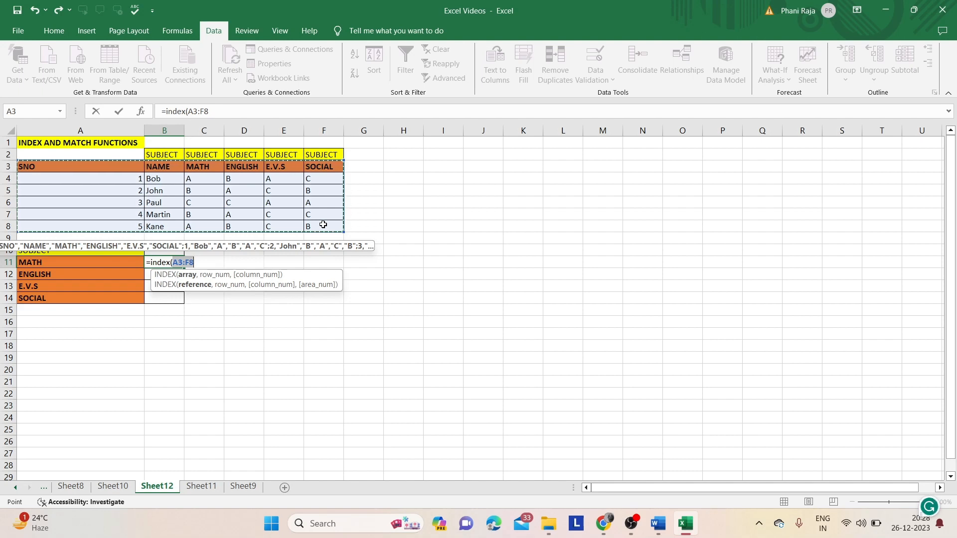
pyautogui.press('F4')
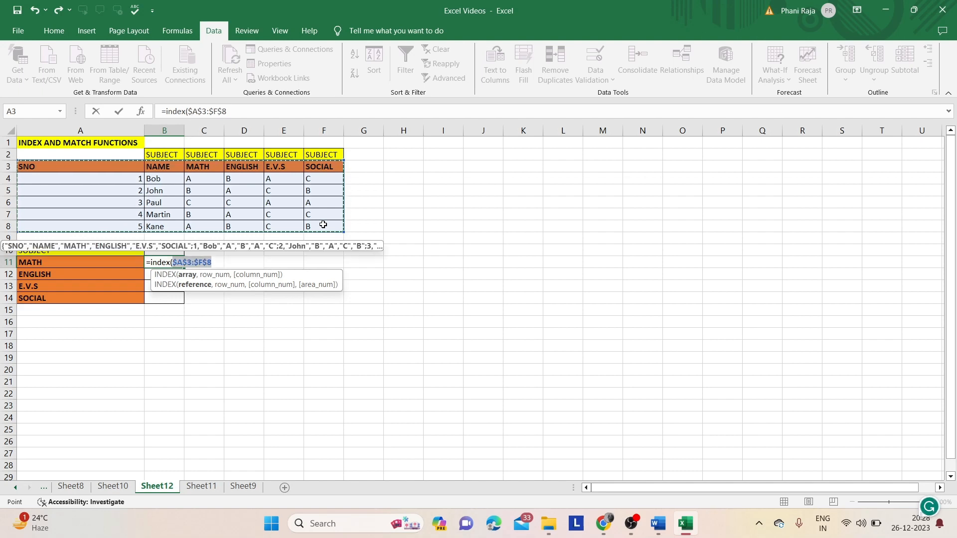
pyautogui.write(',')
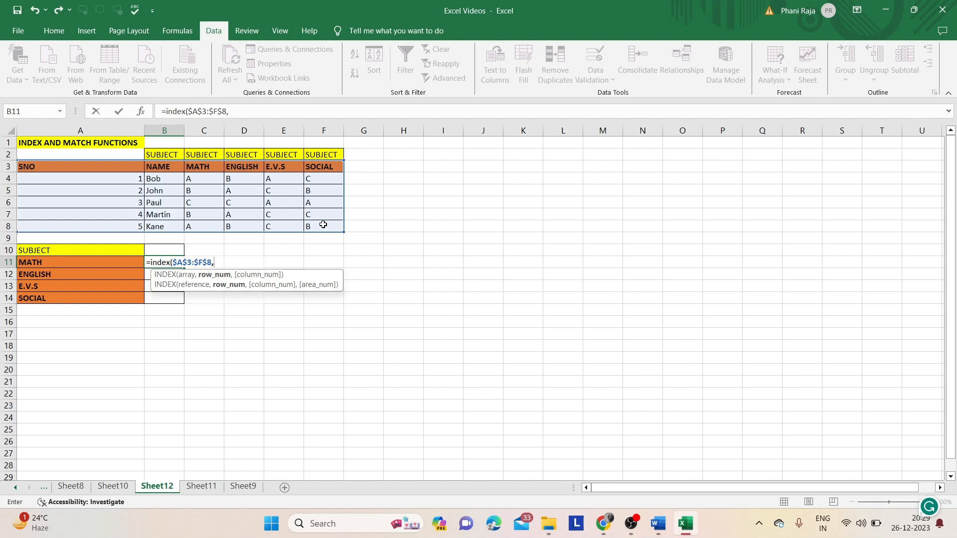
# - Add a MATCH as the row number, looking up B10 in $B$3:$B$8 with match type 0
pyautogui.write('match(')
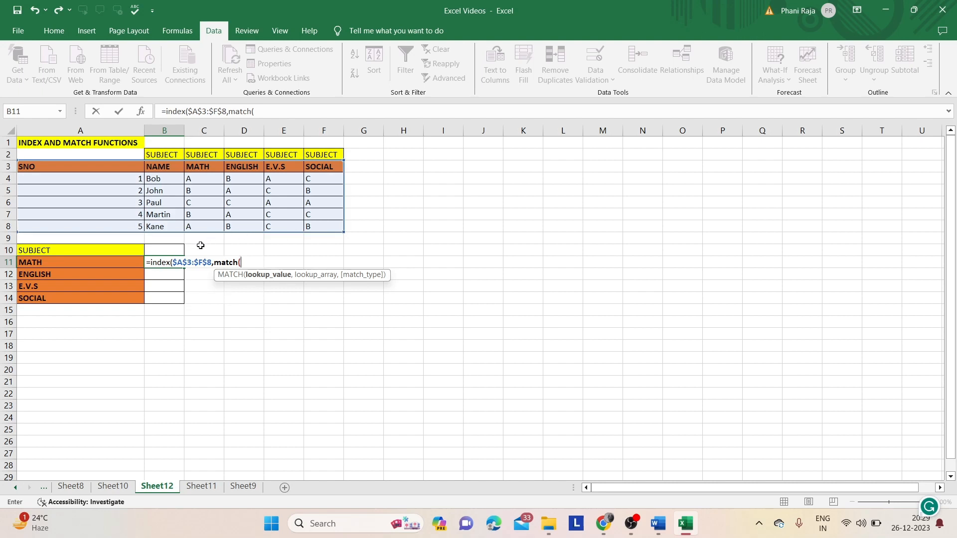
pyautogui.click(177, 251)
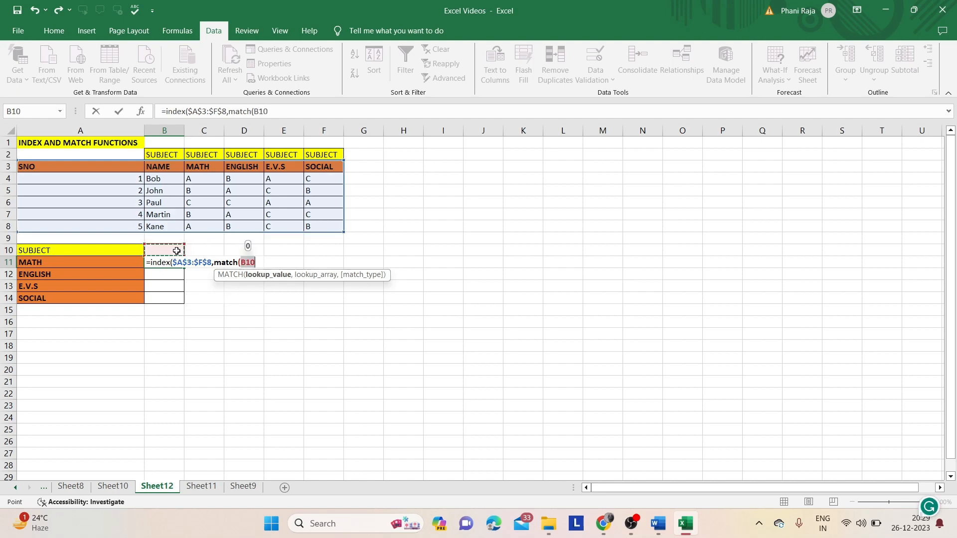
pyautogui.write(',')
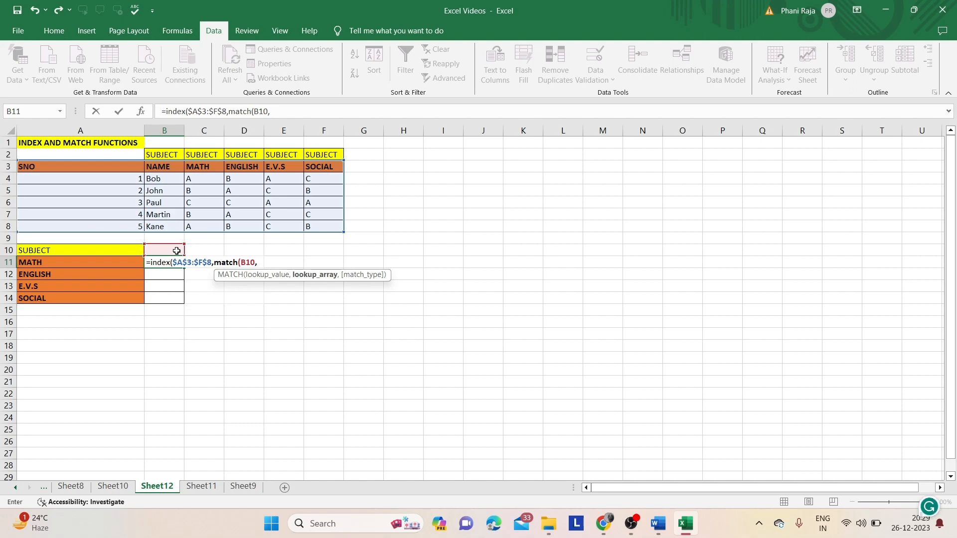
pyautogui.click(169, 171)
pyautogui.moveTo(169, 172); pyautogui.dragTo(170, 227)
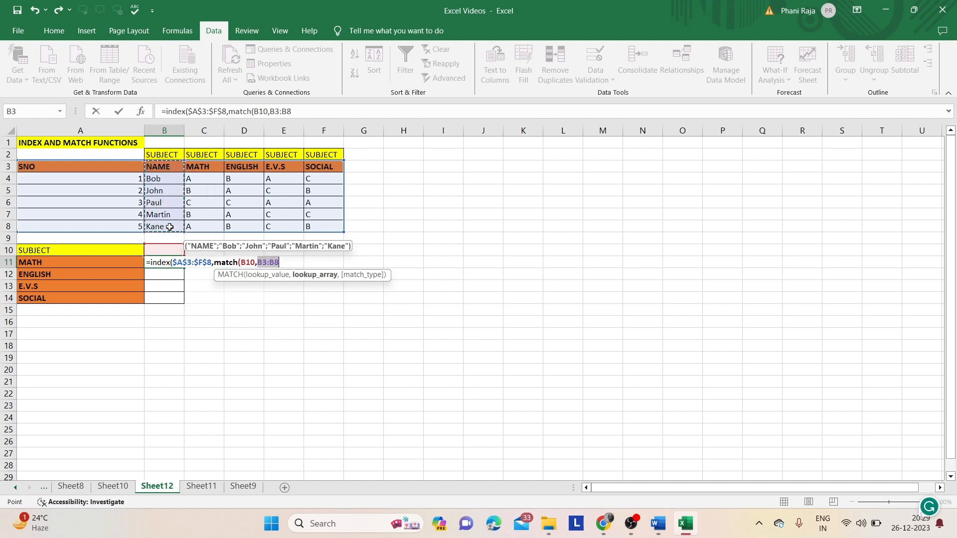
pyautogui.press('F4')
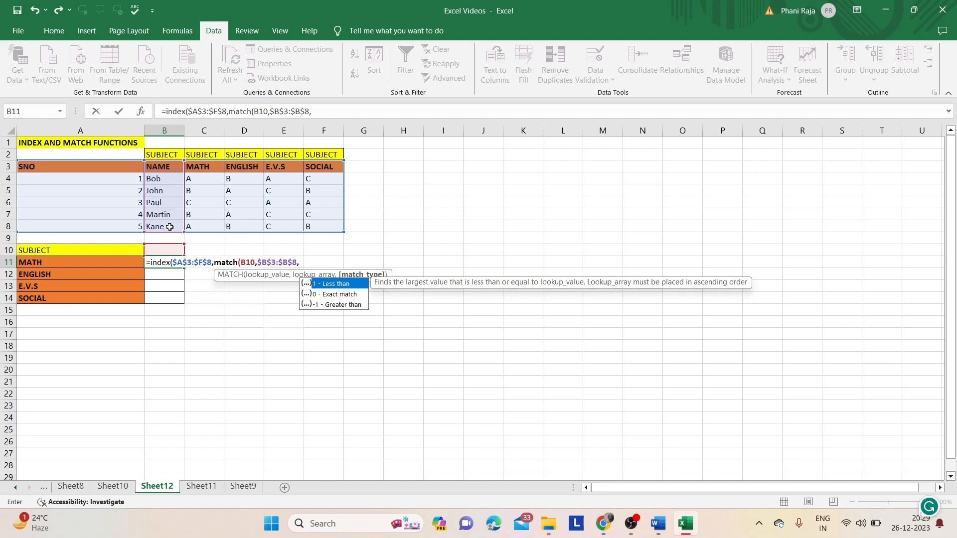
pyautogui.write('0)')
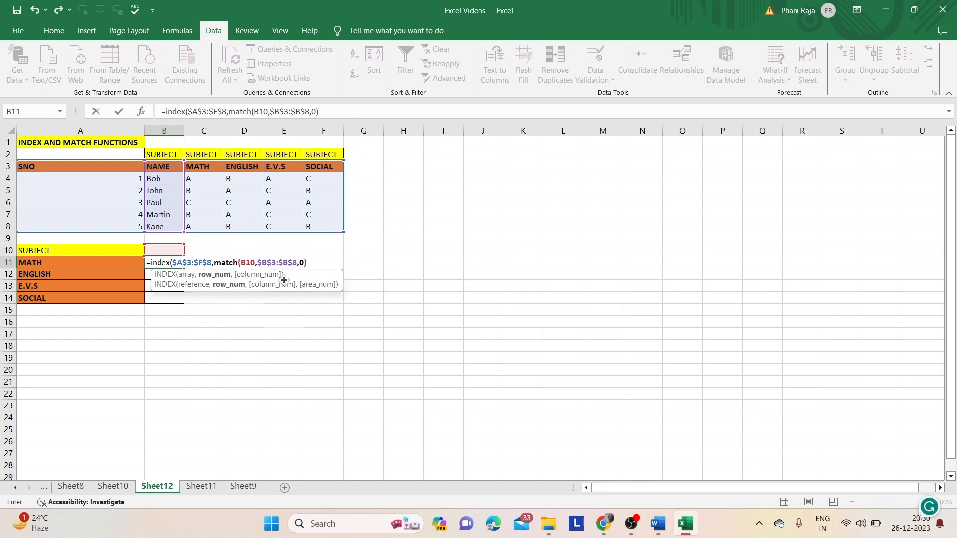
# - Make the B10 lookup reference in the first MATCH absolute, as $B$10
pyautogui.click(255, 262)
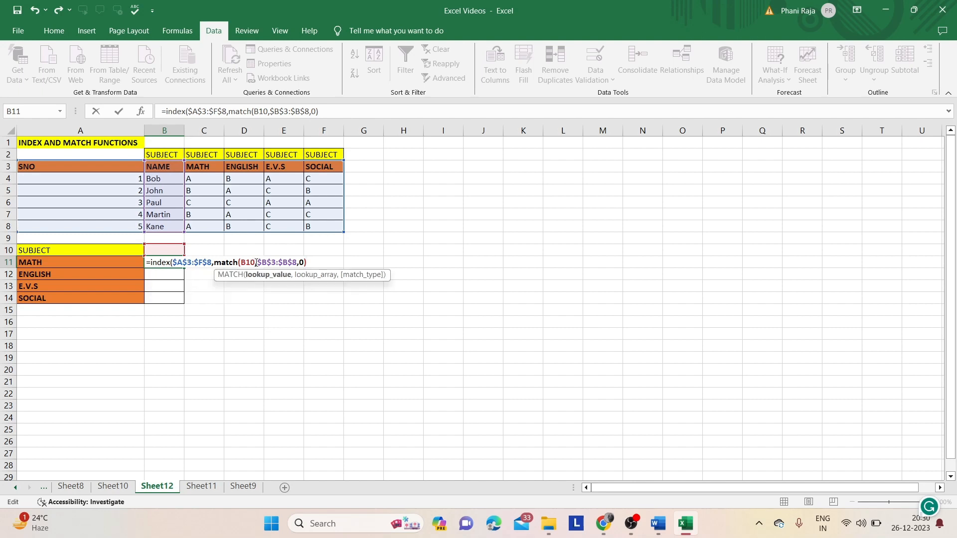
pyautogui.moveTo(256, 262); pyautogui.dragTo(243, 264)
pyautogui.press('F4')
pyautogui.click(317, 263)
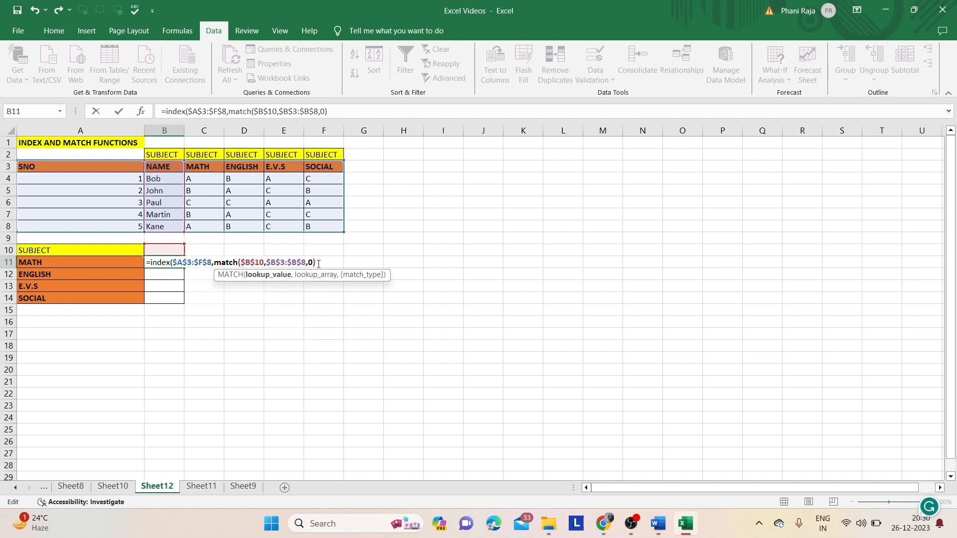
# - Add a second MATCH as the column number, looking up A11 in $A$3:$F$3 with match type 0, and complete the formula
pyautogui.write(',')
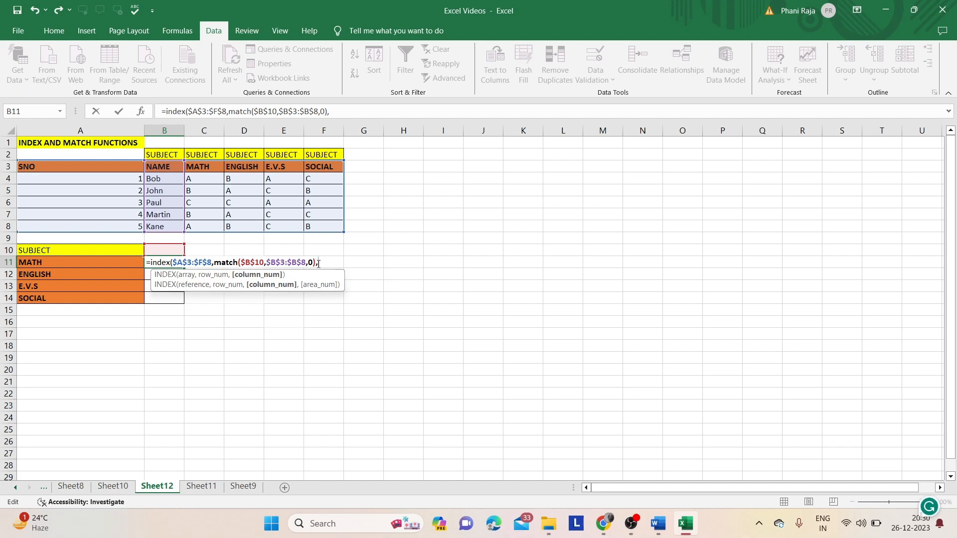
pyautogui.write('match')
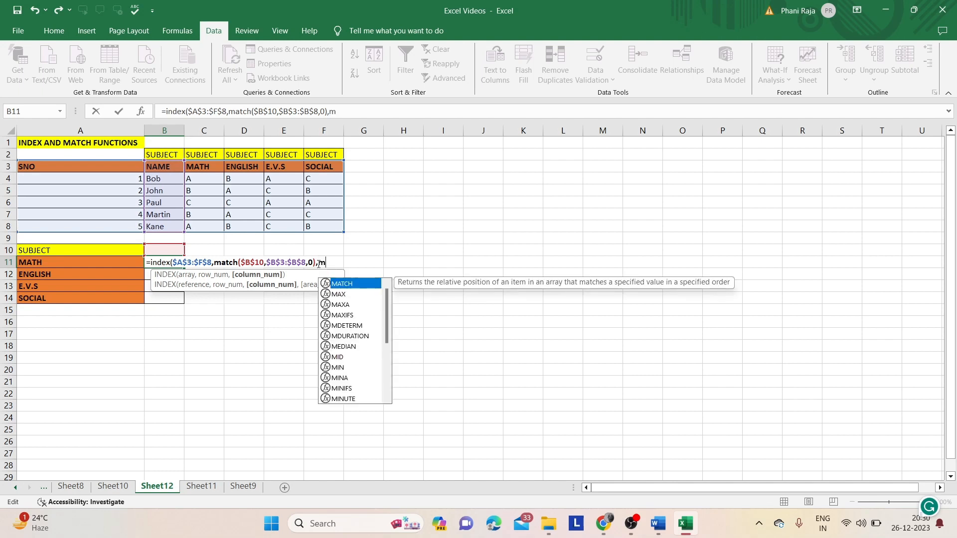
pyautogui.write('(')
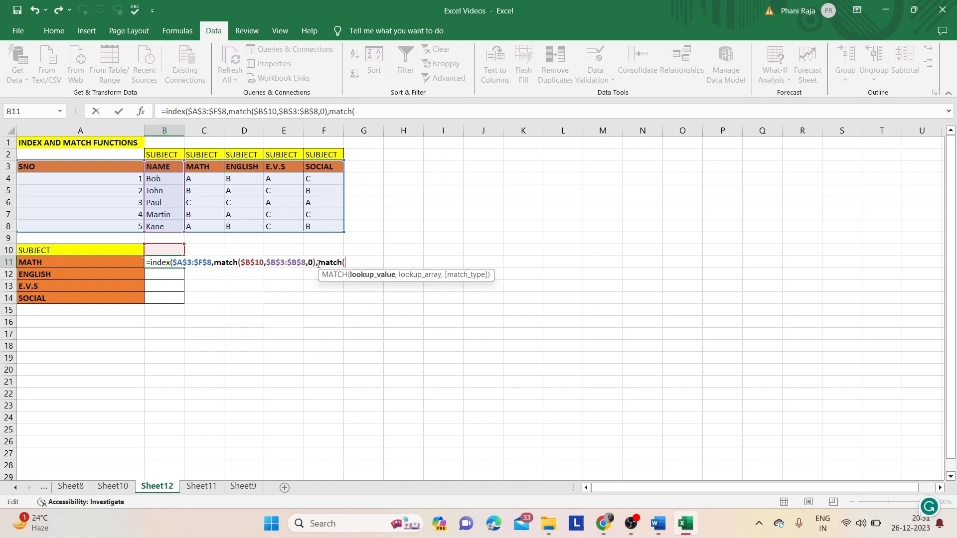
pyautogui.click(110, 265)
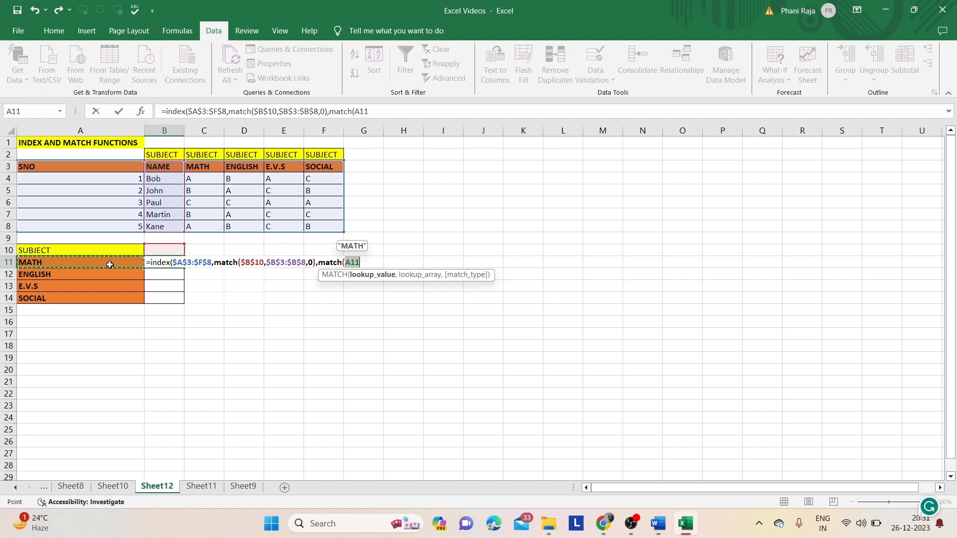
pyautogui.write(',')
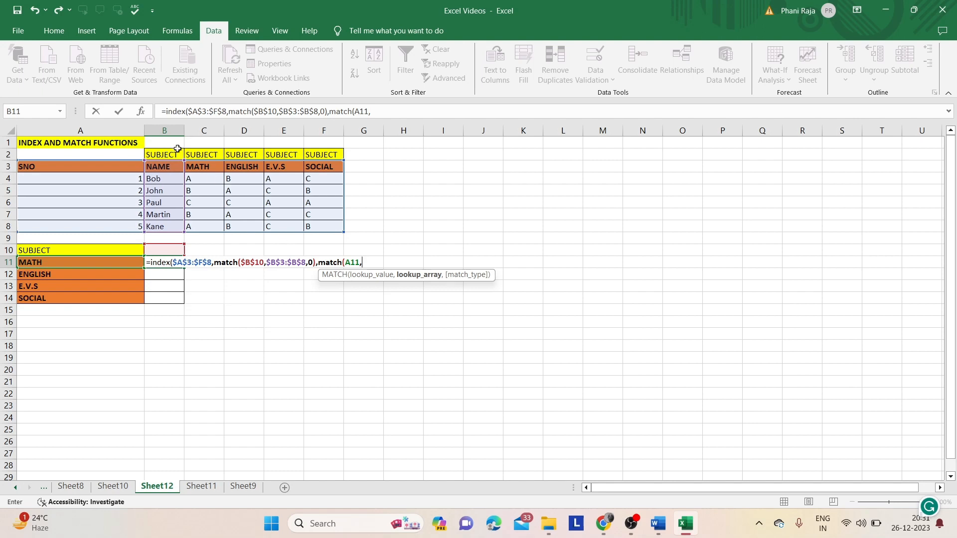
pyautogui.moveTo(125, 170); pyautogui.dragTo(313, 168)
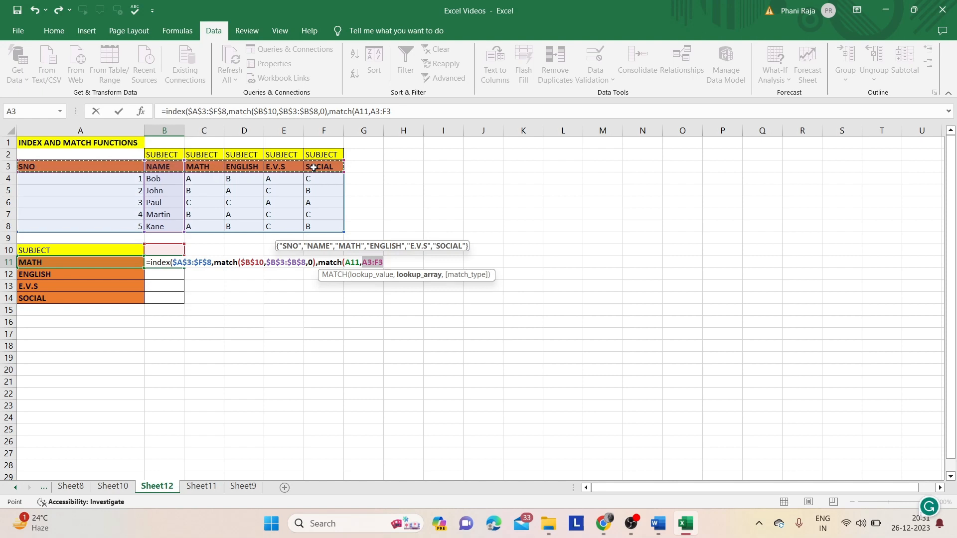
pyautogui.press('F4')
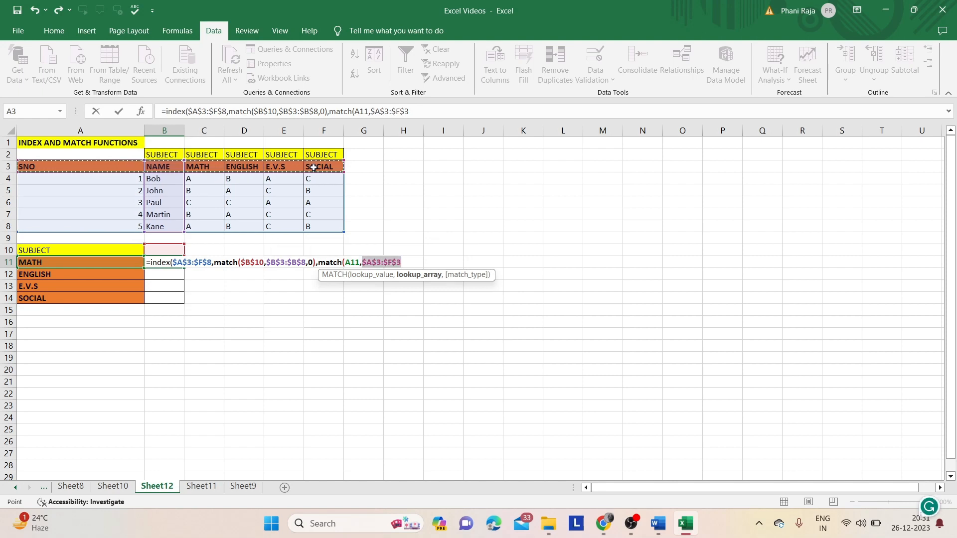
pyautogui.write(',')
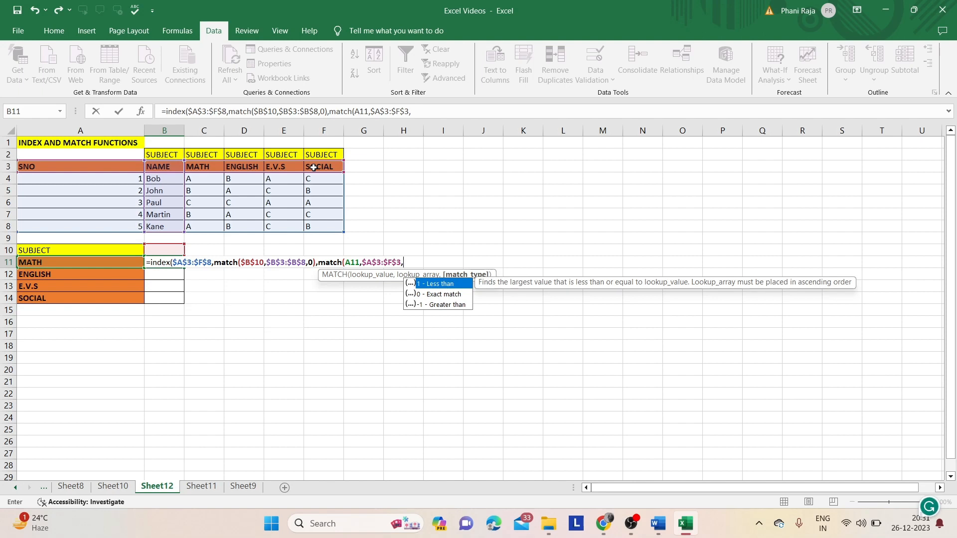
pyautogui.write('0')
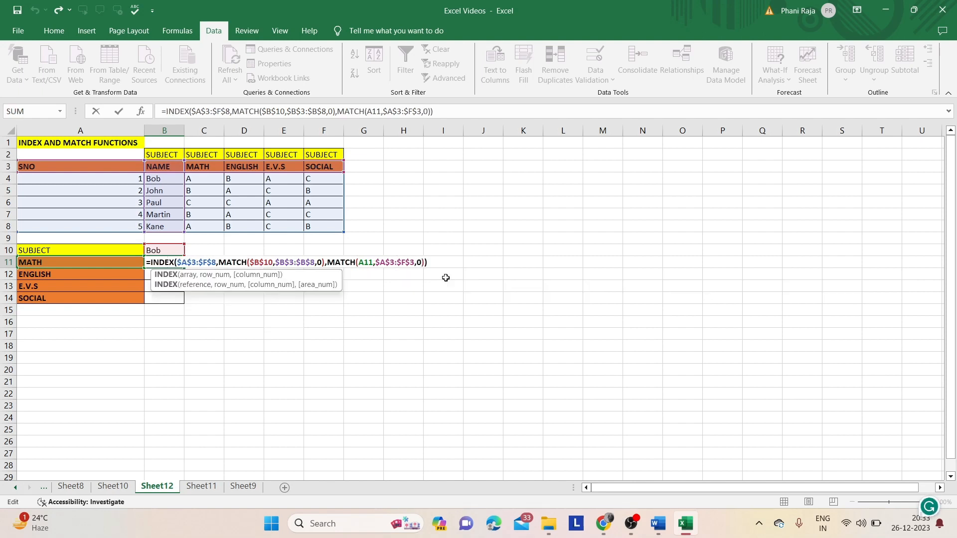
pyautogui.press('Return')
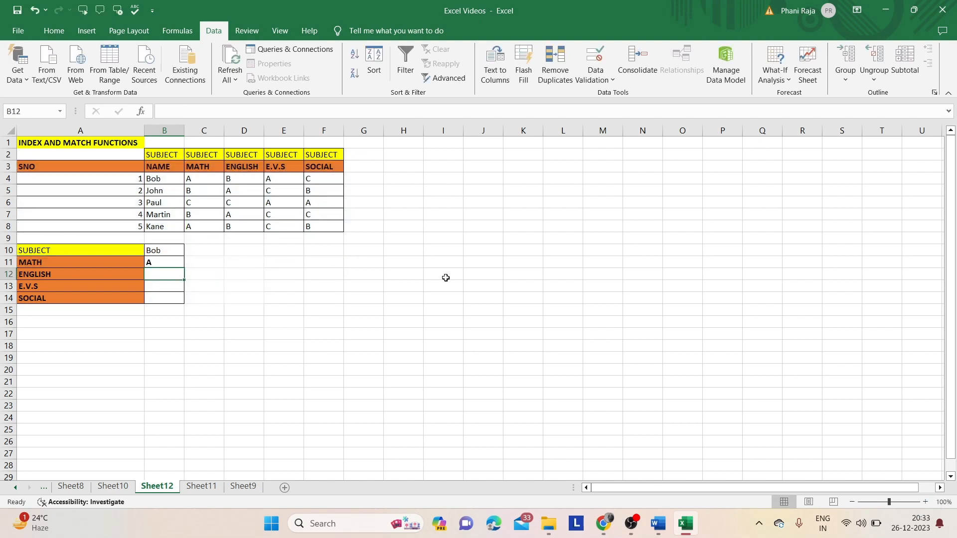
# - Fill the INDEX and MATCH formula from B11 down through B14 for the remaining subjects
pyautogui.click(164, 261)
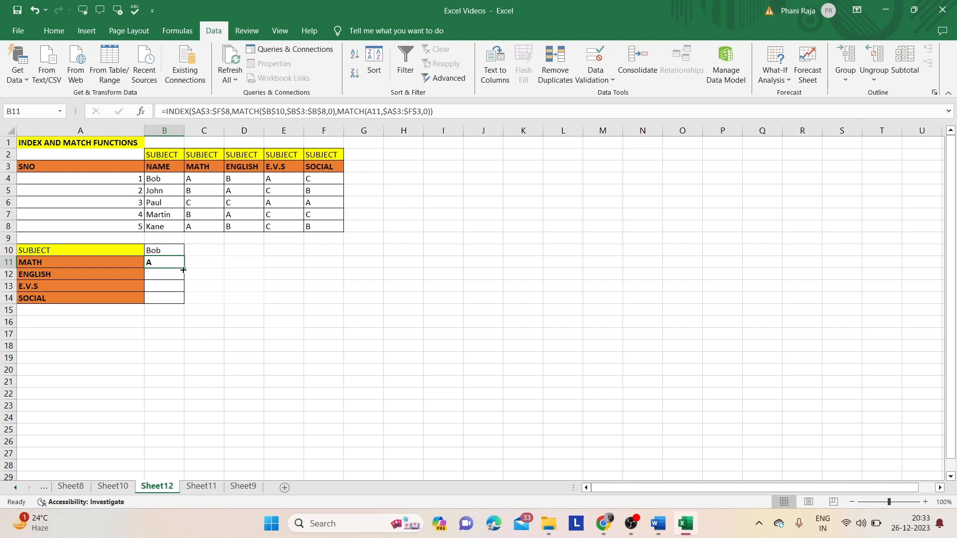
pyautogui.moveTo(183, 268); pyautogui.dragTo(183, 302)
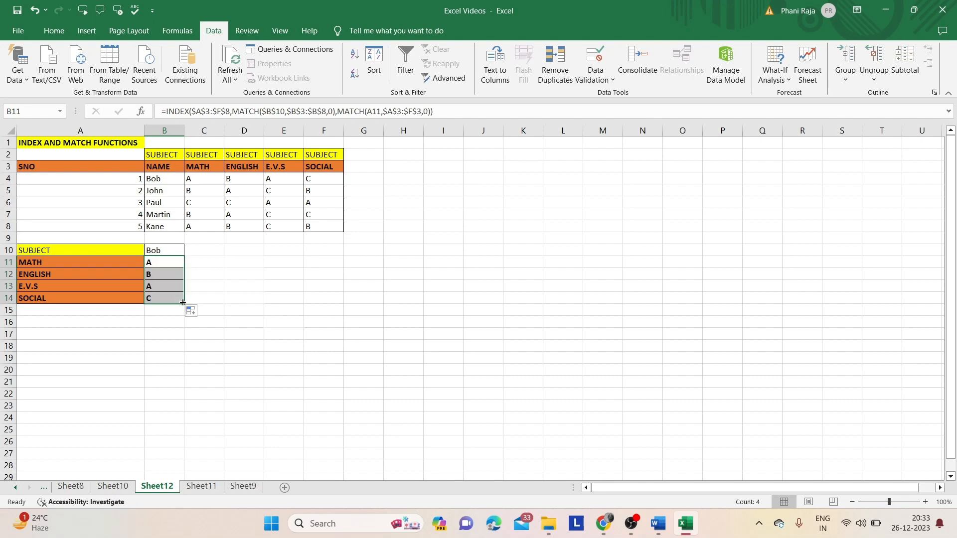
# - Check the looked-up grades in B11:B14 against the first student's row in the source table
pyautogui.click(190, 299)
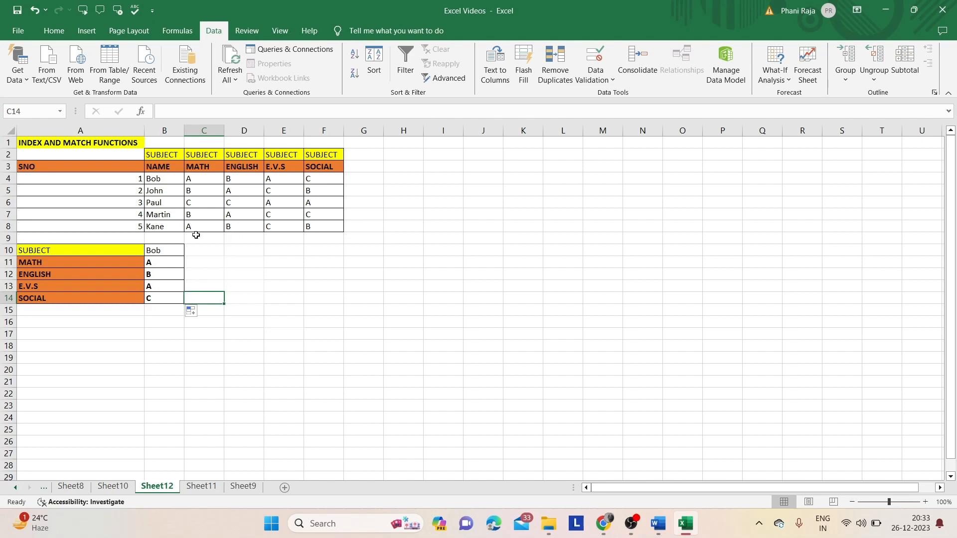
pyautogui.click(170, 179)
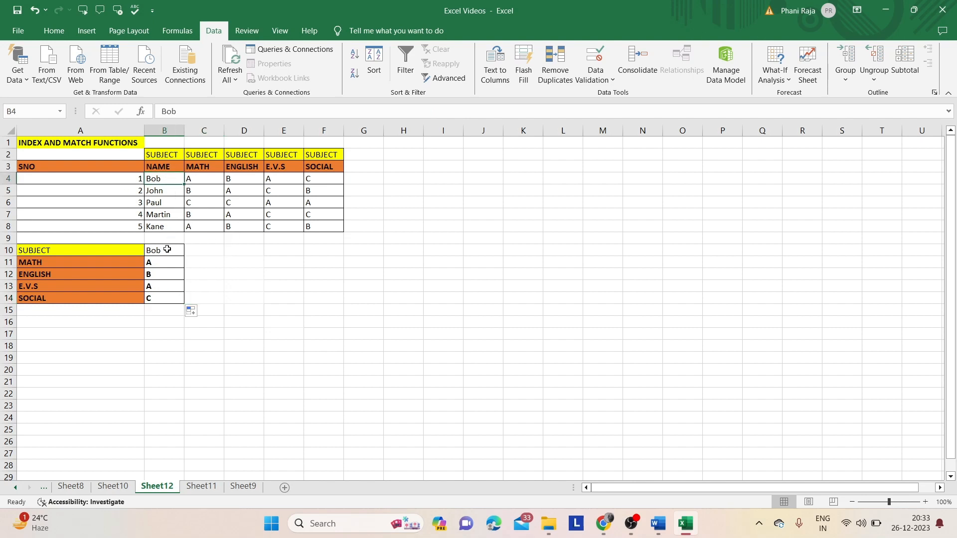
pyautogui.click(155, 265)
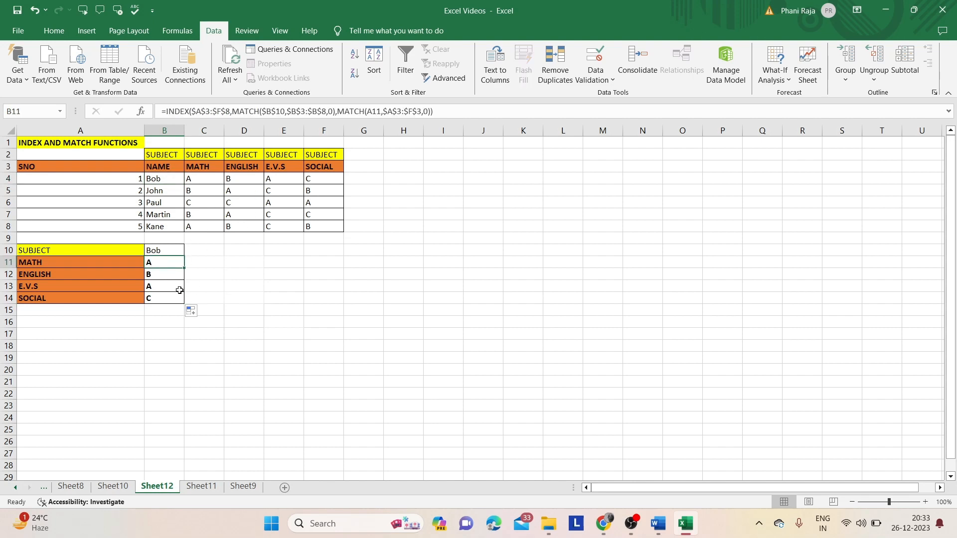
pyautogui.click(173, 309)
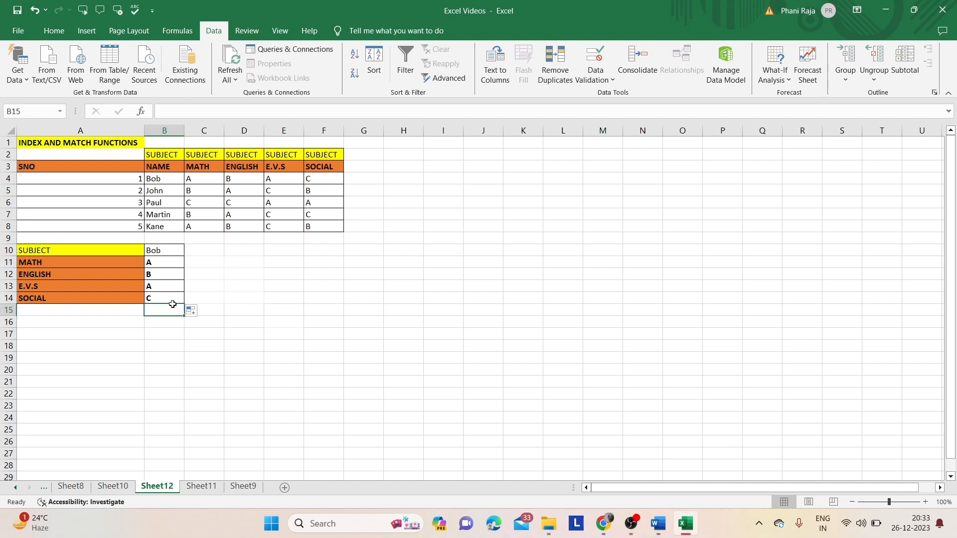
pyautogui.click(177, 295)
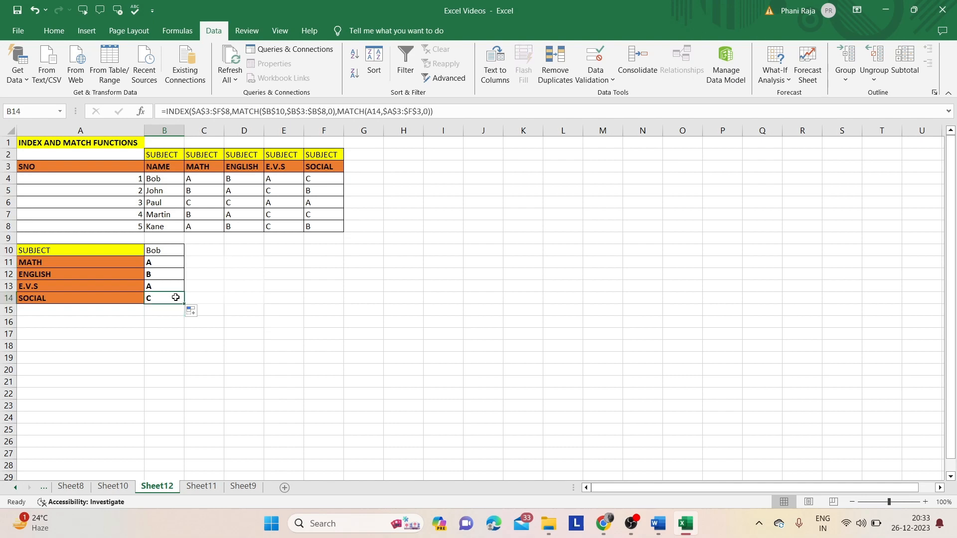
# - Switch the name drop-down in B10 to the fourth student, listed in row 7, to test the grade lookup
pyautogui.click(167, 252)
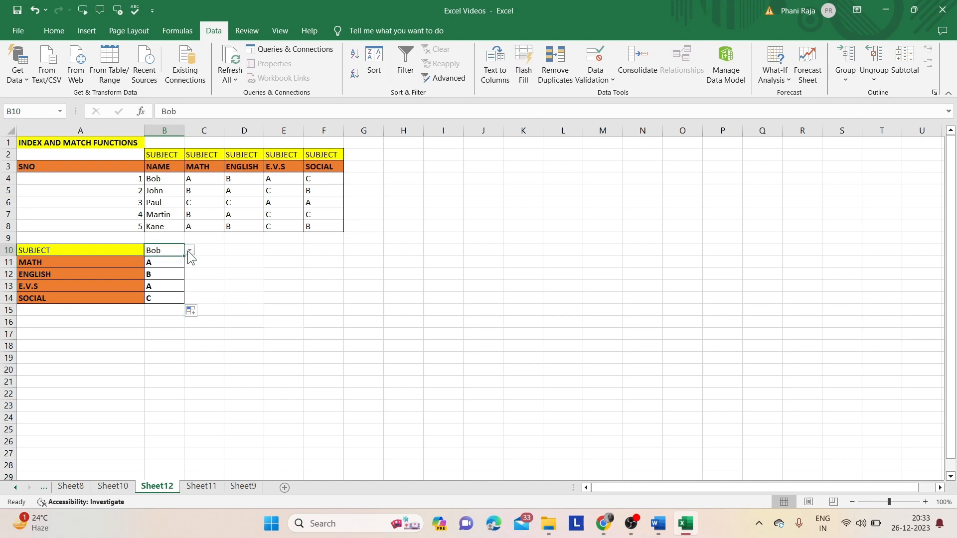
pyautogui.click(190, 251)
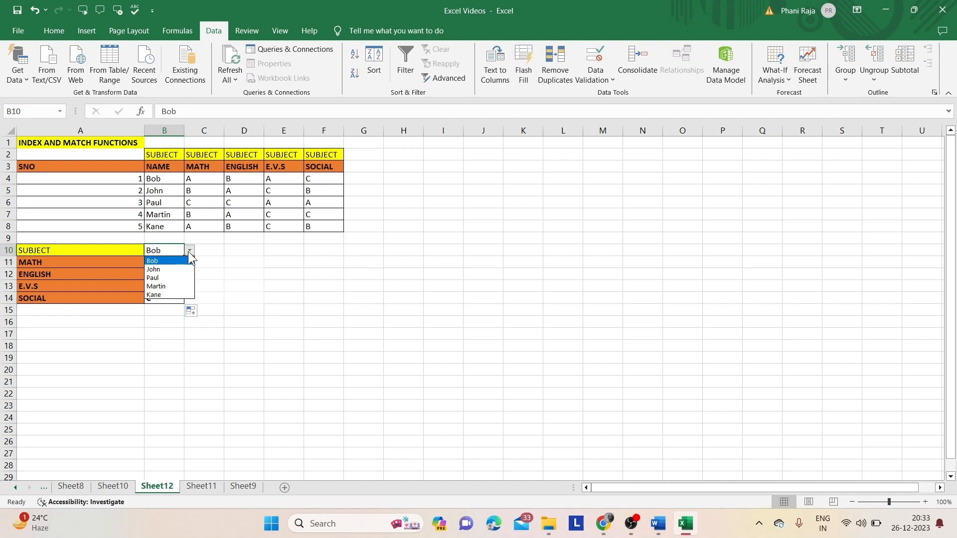
pyautogui.click(172, 286)
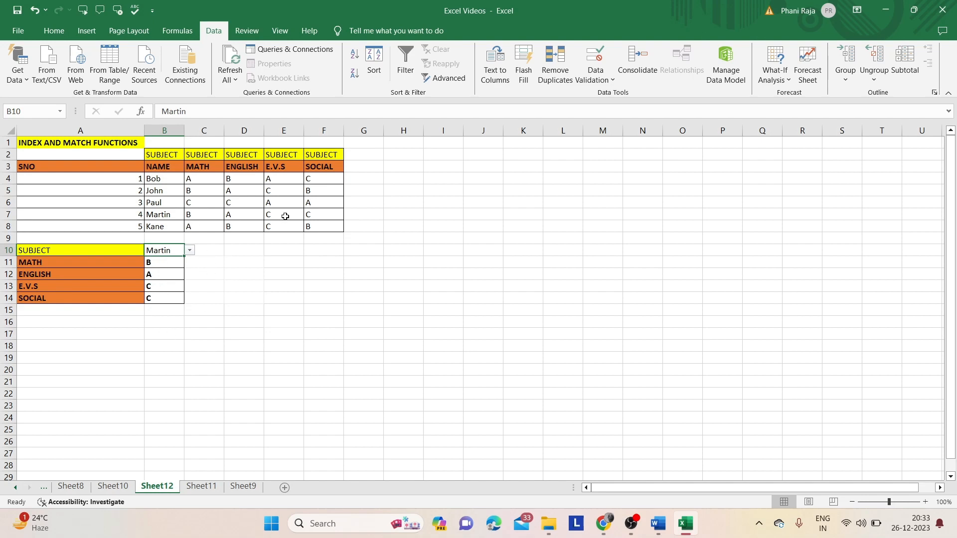
pyautogui.click(203, 295)
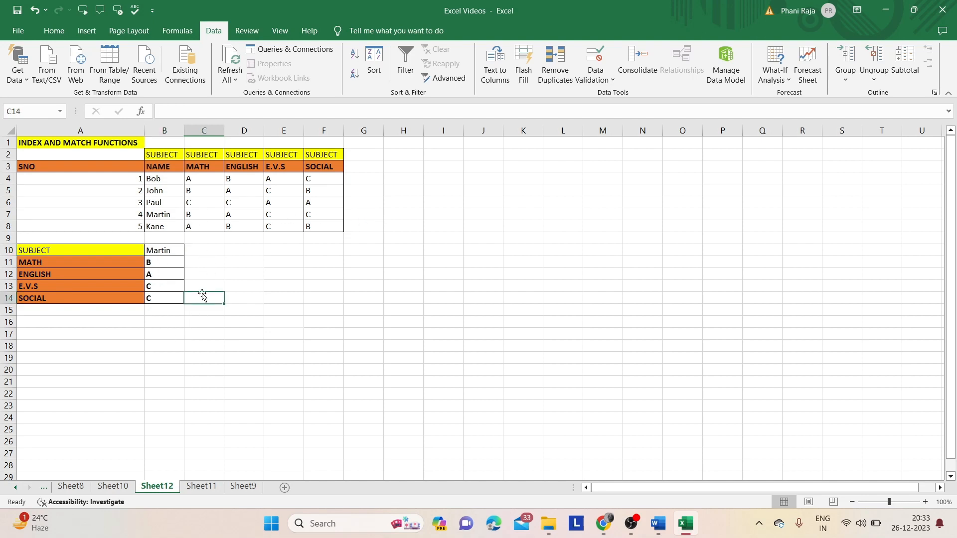